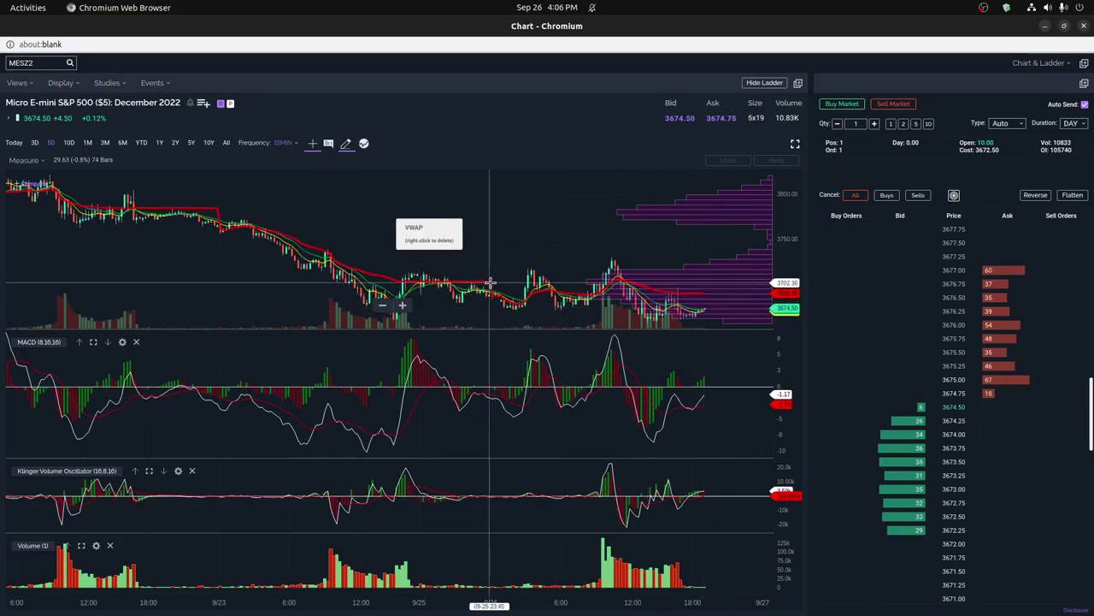
Trace the VWAP line on the five-day MESZ2 chart and switch to the Finviz stock market map
drag(490, 280, 705, 292)
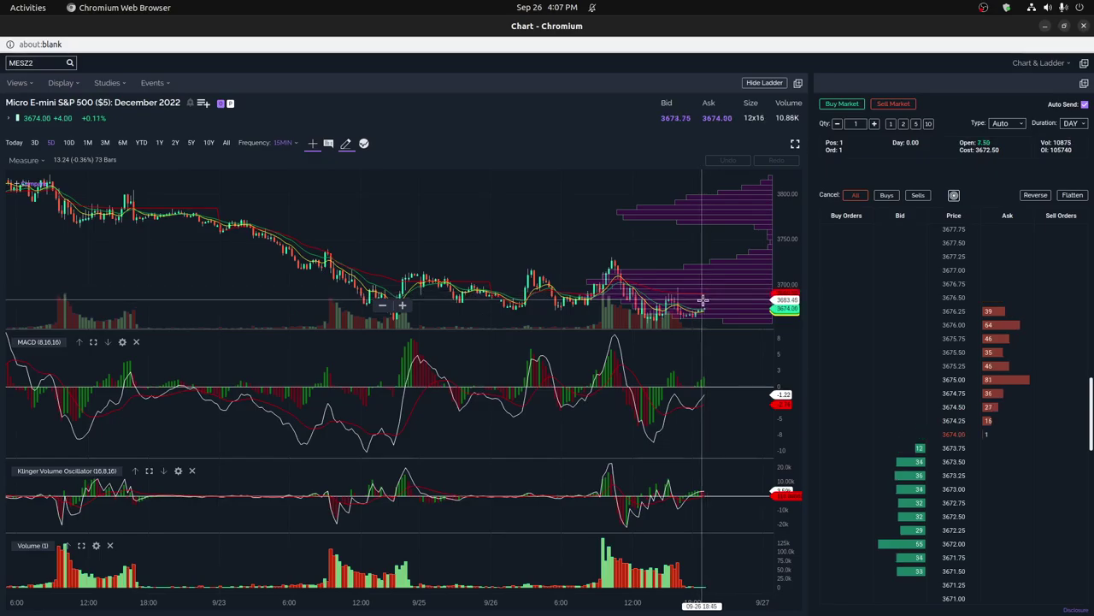
key(alt+Tab)
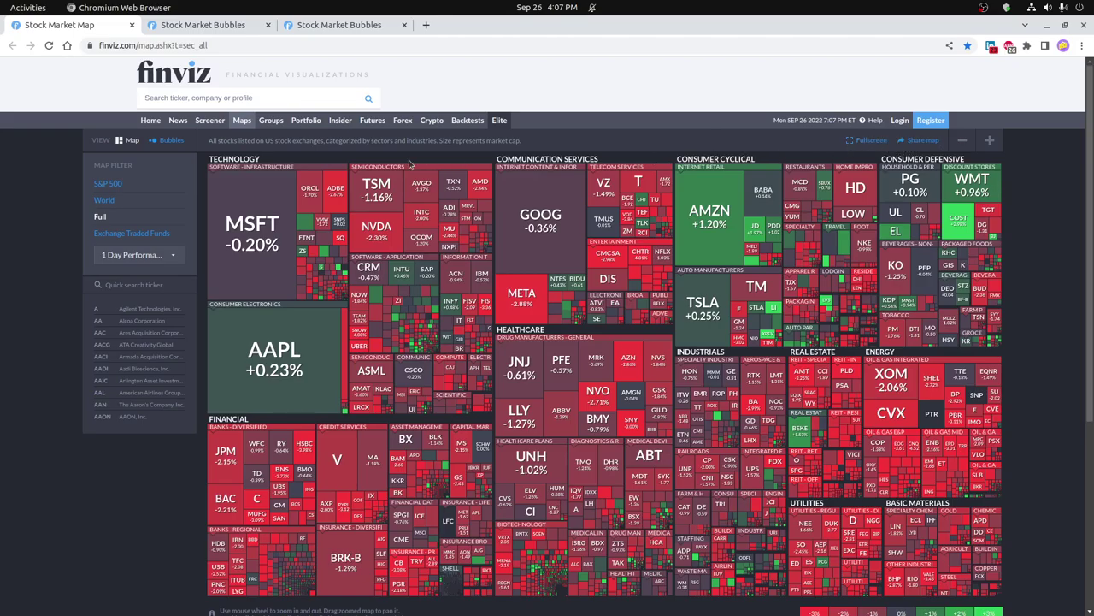
mouse_move(387, 195)
Examine the largest bubbles in the Finviz stock market bubble chart plotting P/S against daily change
key(ctrl+Tab)
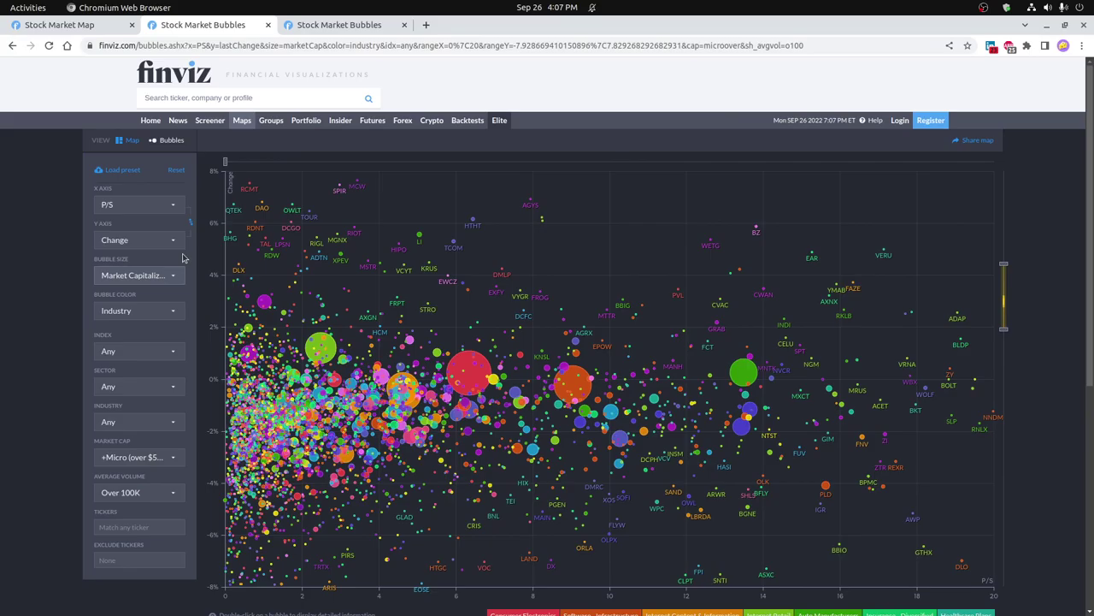
mouse_move(479, 368)
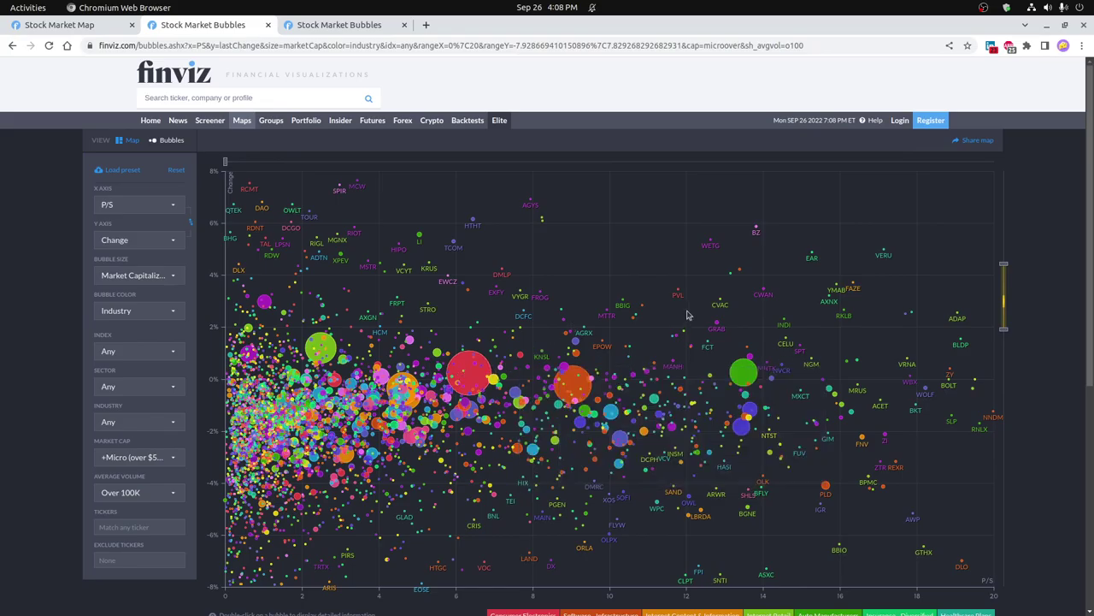
mouse_move(742, 373)
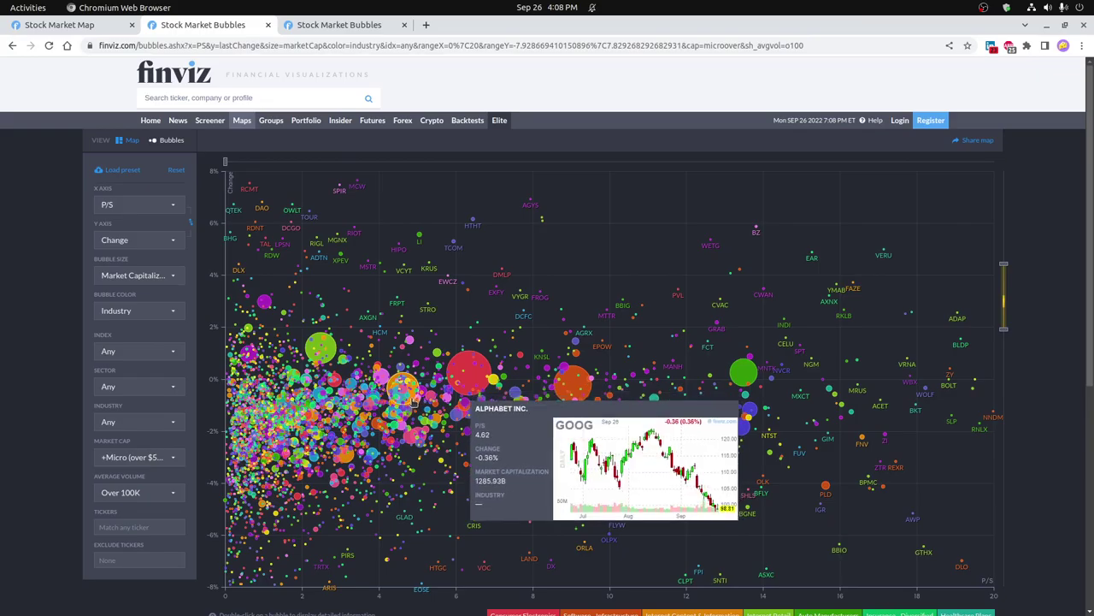
mouse_move(403, 383)
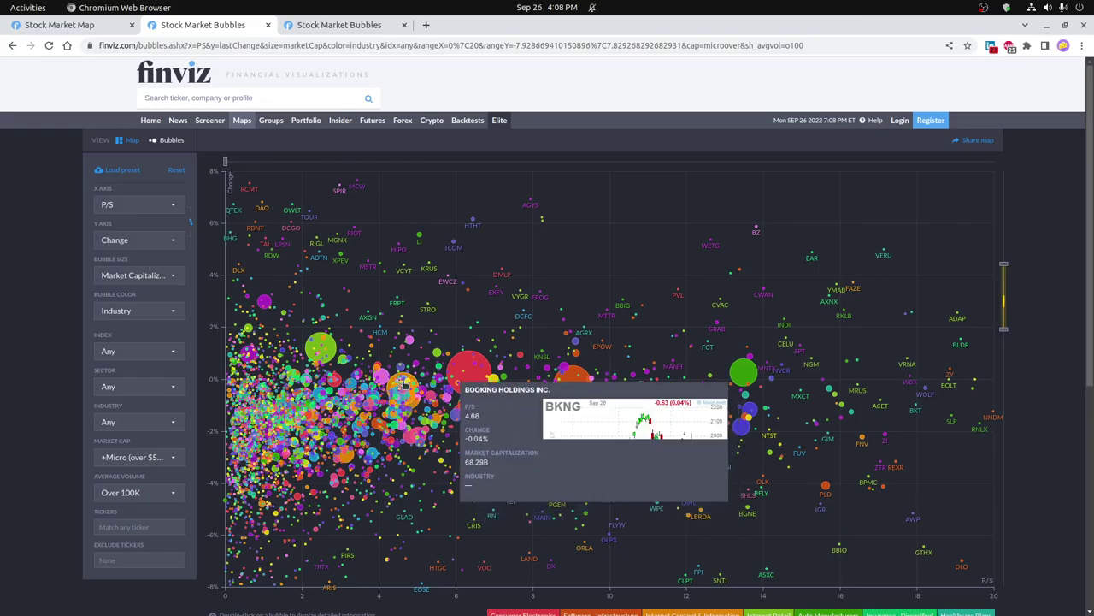
mouse_move(315, 349)
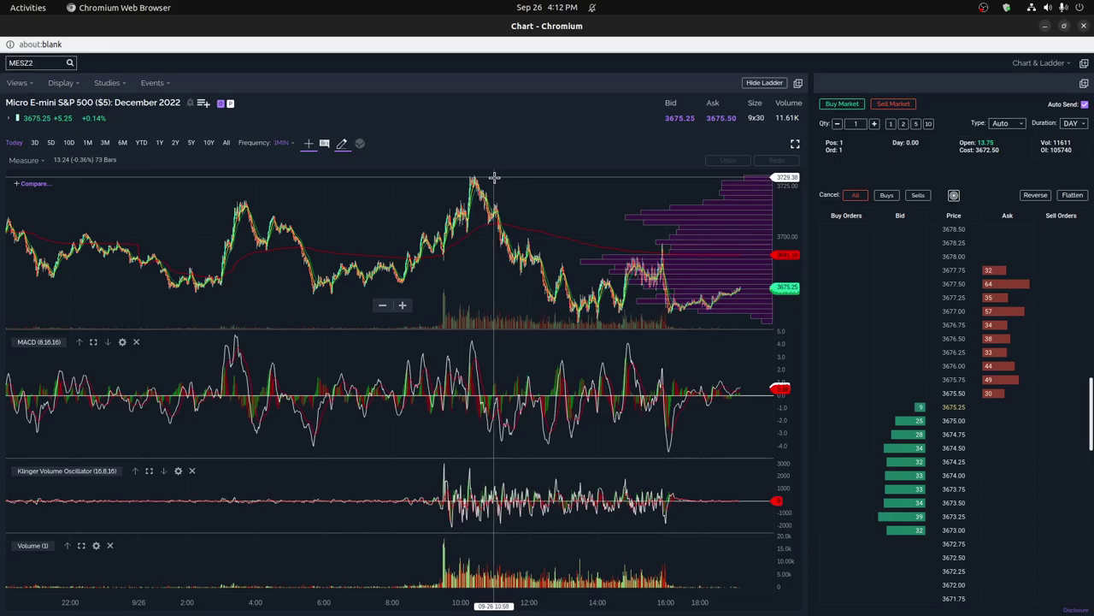
Display the 10-day range on the MESZ2 chart and enlarge the MACD study to fill the study area
click(73, 143)
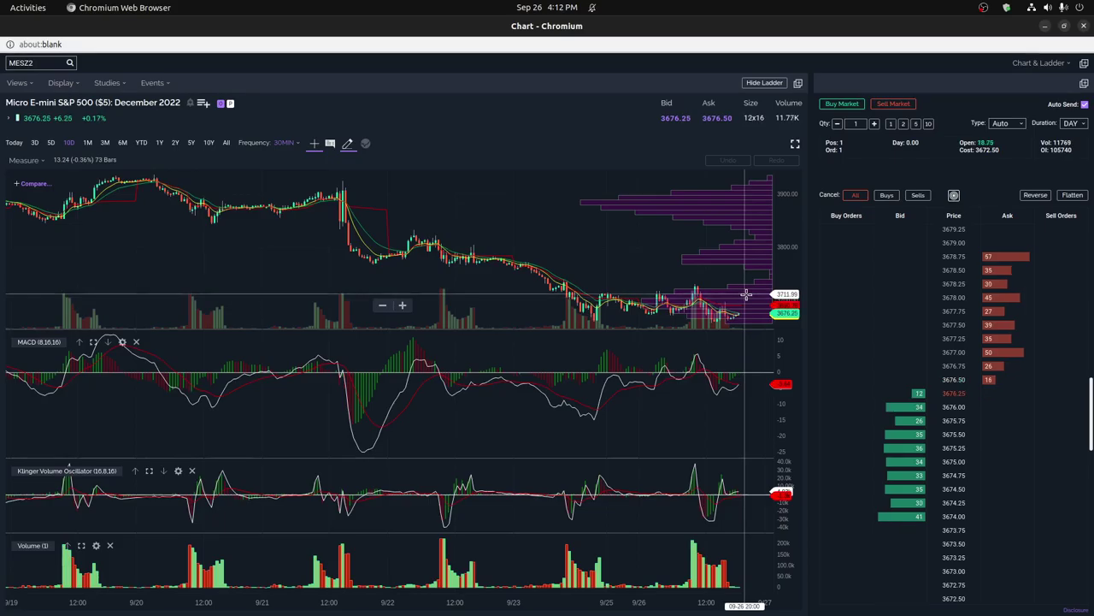
drag(747, 295, 689, 295)
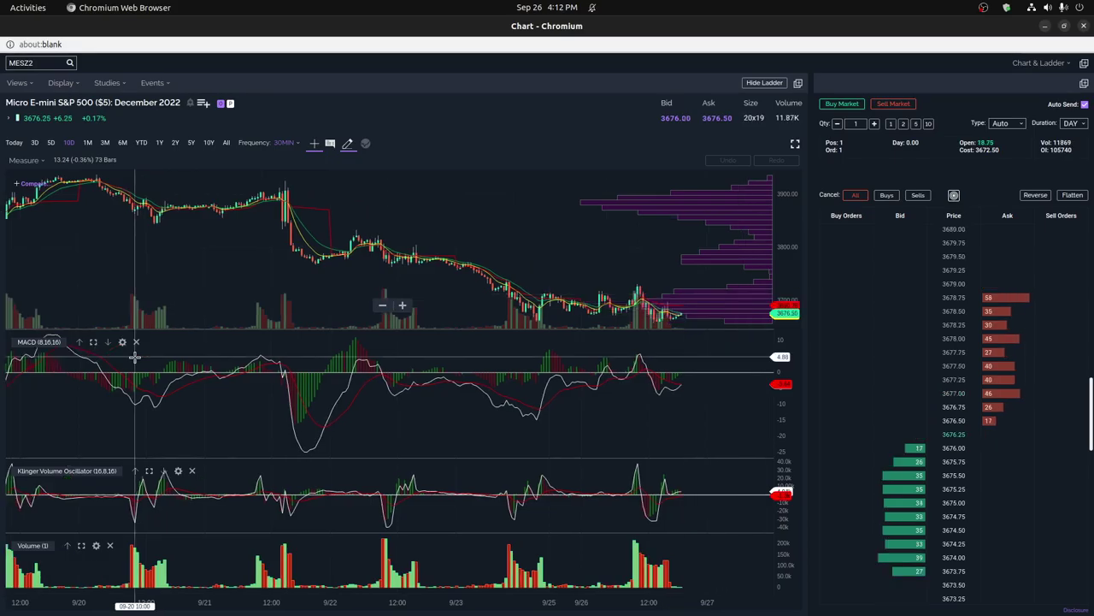
click(93, 342)
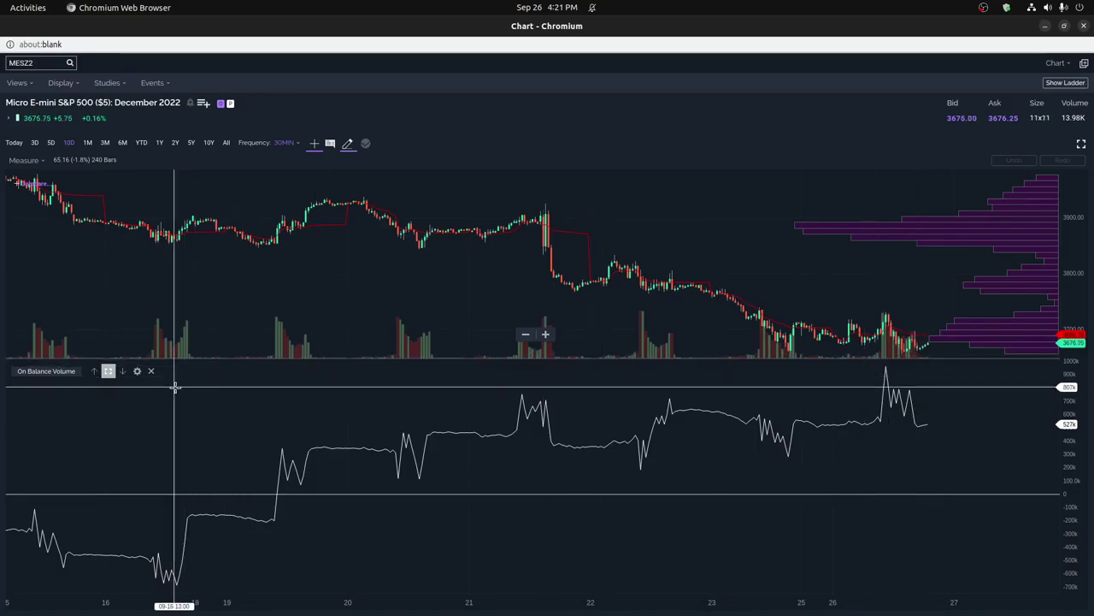
Restore the enlarged On Balance Volume study to normal size and enlarge the Price Volume Trend study instead
click(108, 371)
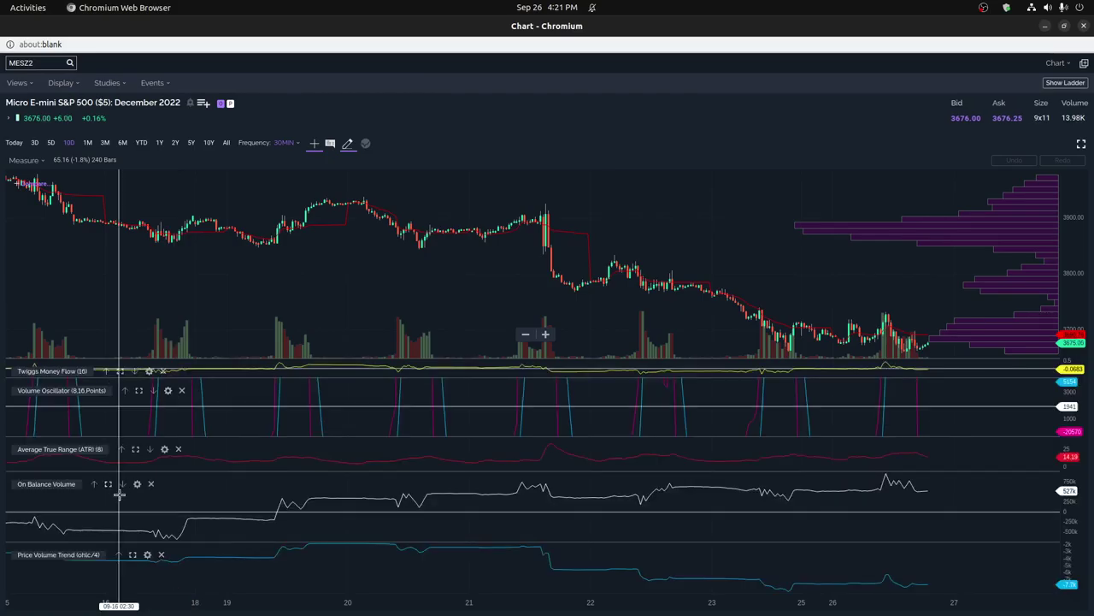
click(133, 555)
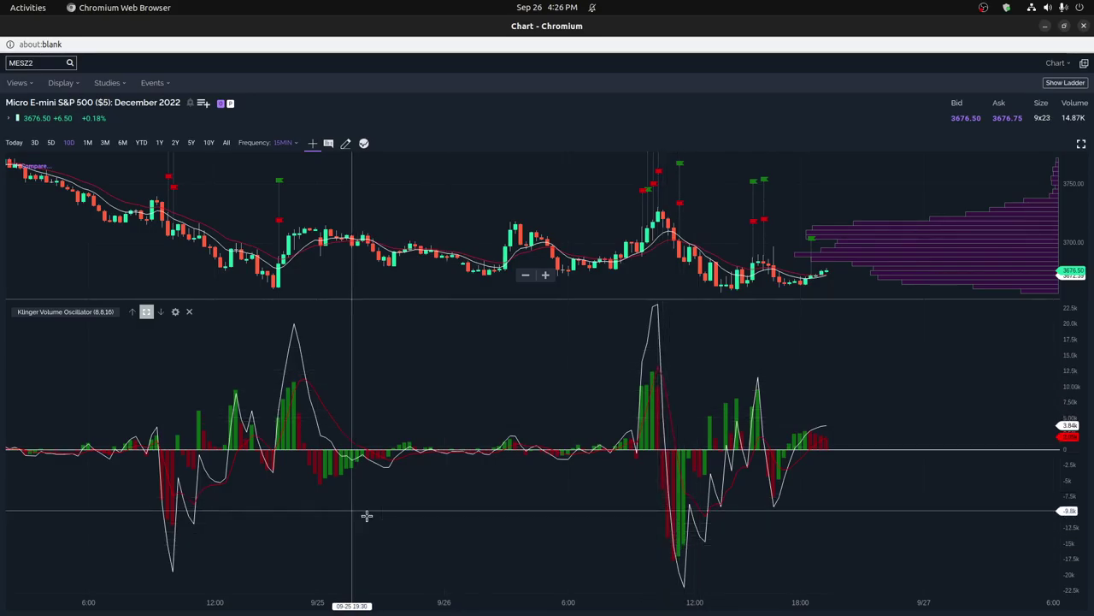
Examine the enlarged Klinger Volume Oscillator against the price action of the past several days on the 15-minute chart
scroll(365, 516, down, 3)
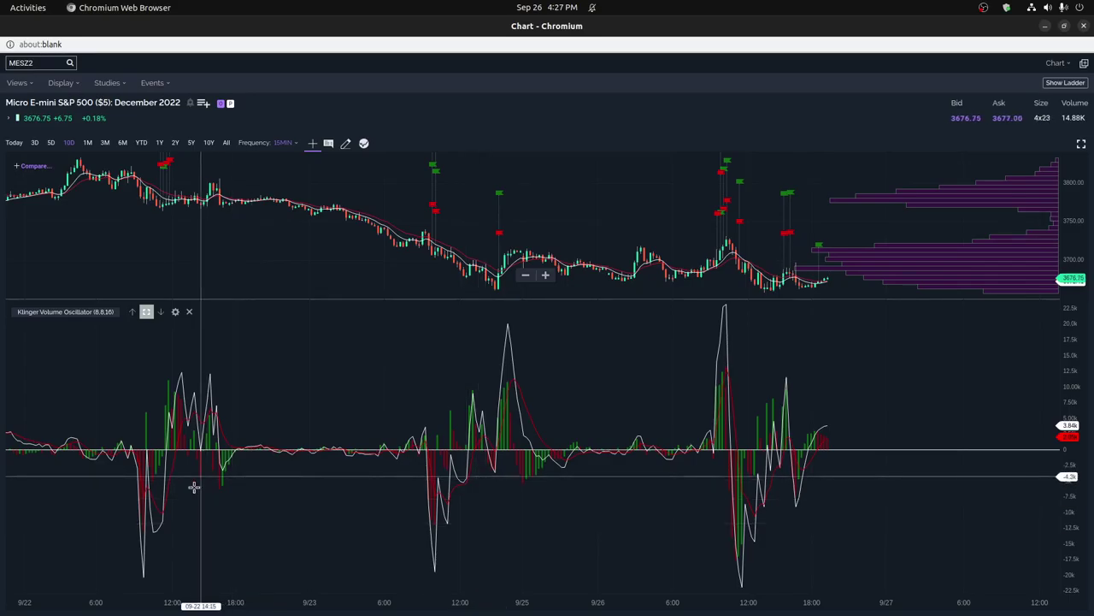
drag(195, 488, 275, 492)
scroll(275, 492, down, 5)
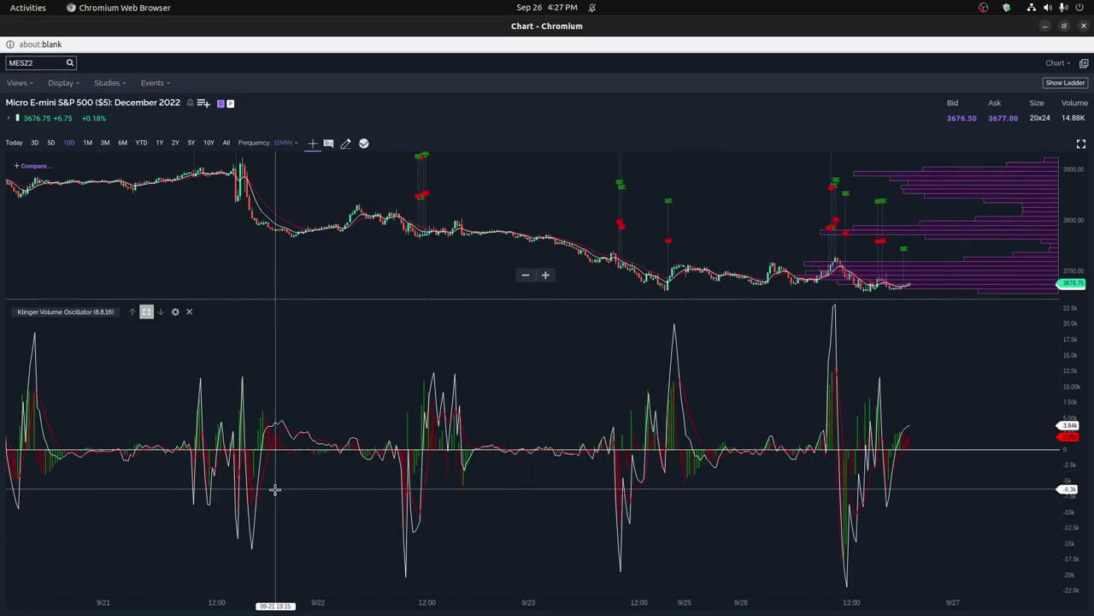
scroll(276, 490, up, 3)
scroll(274, 489, up, 3)
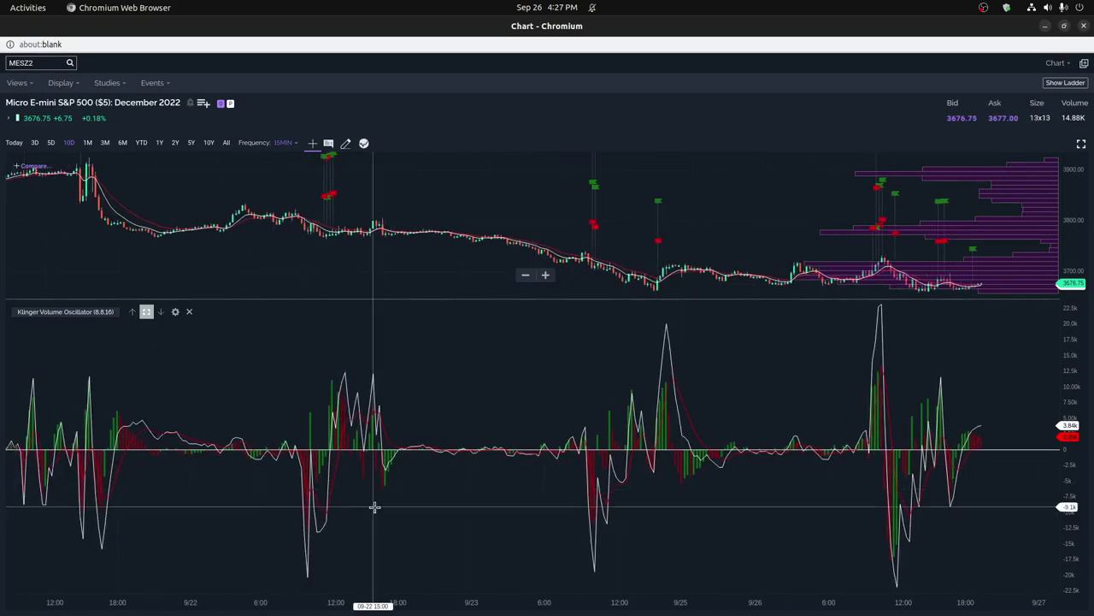
drag(228, 513, 283, 516)
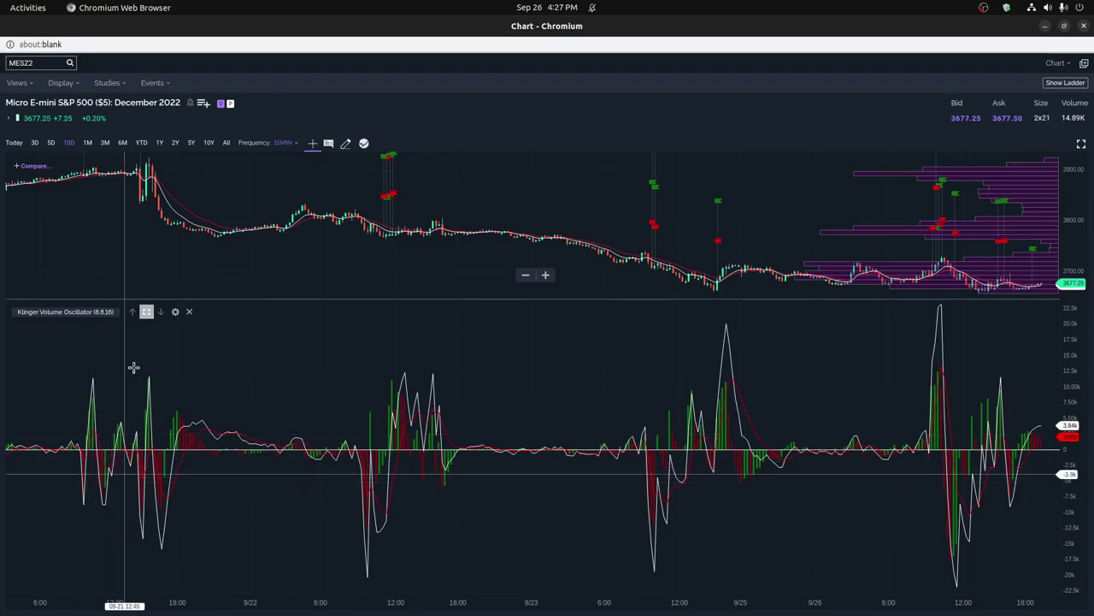
scroll(293, 489, right, 5)
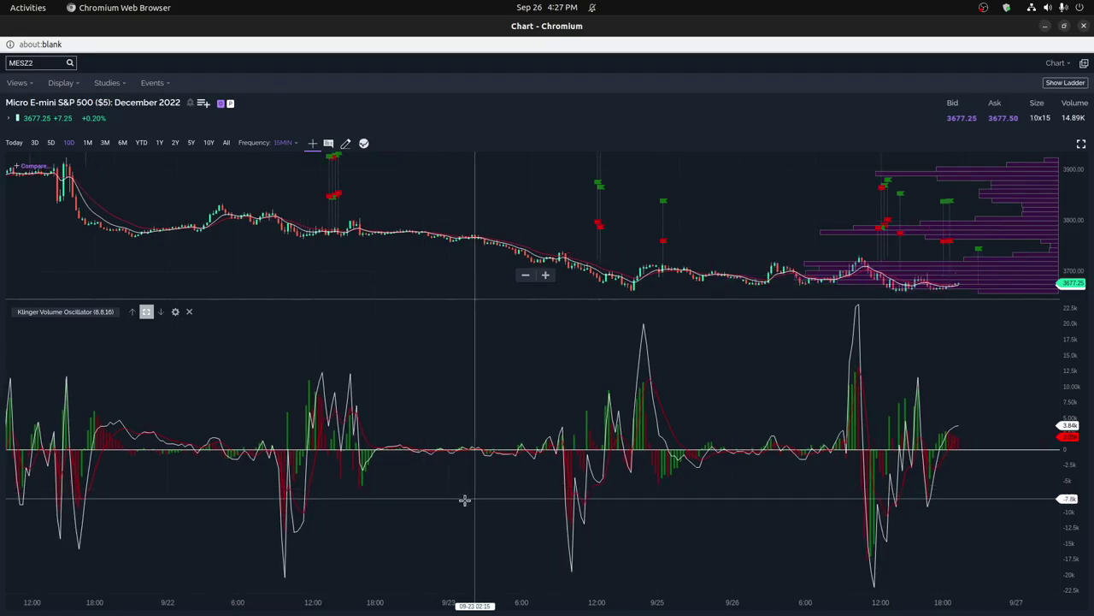
drag(412, 503, 384, 502)
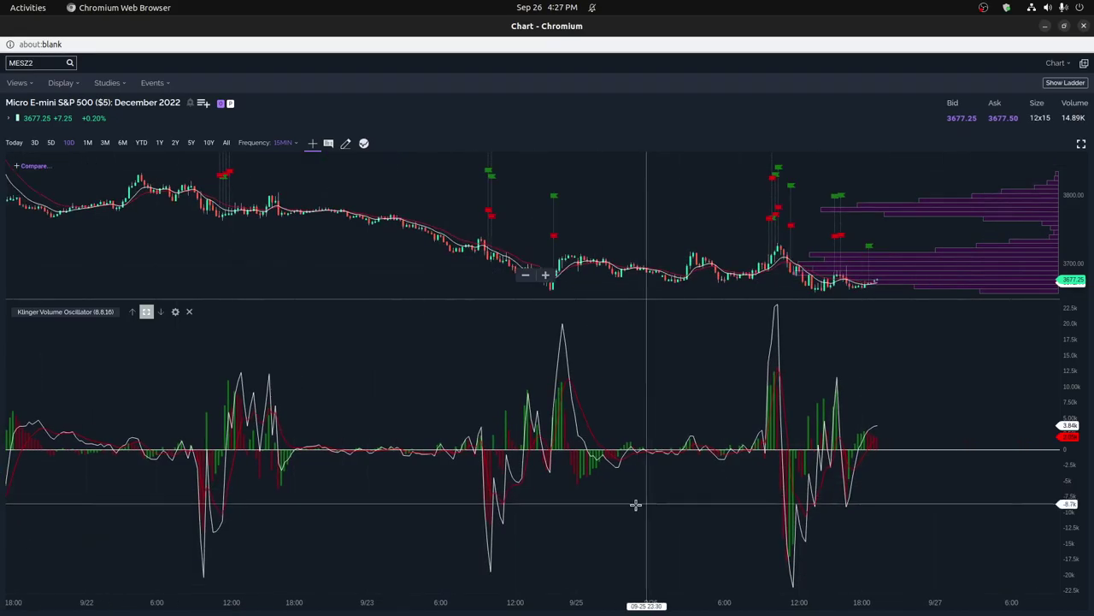
drag(635, 505, 577, 509)
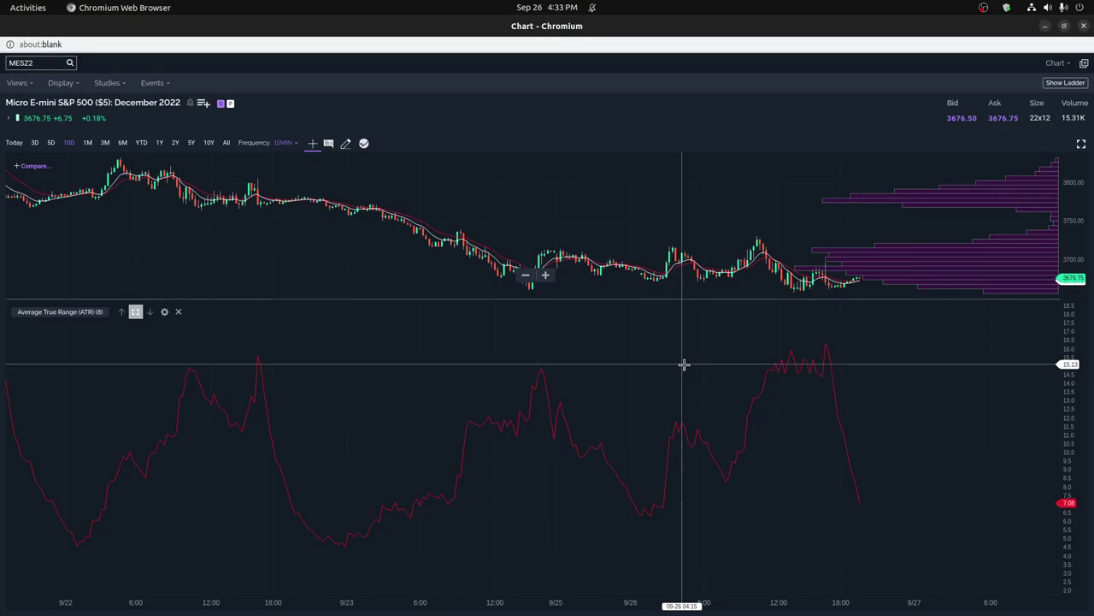
Examine the enlarged Average True Range (8) study over the recent sessions on the 15-minute chart
scroll(698, 369, down, 3)
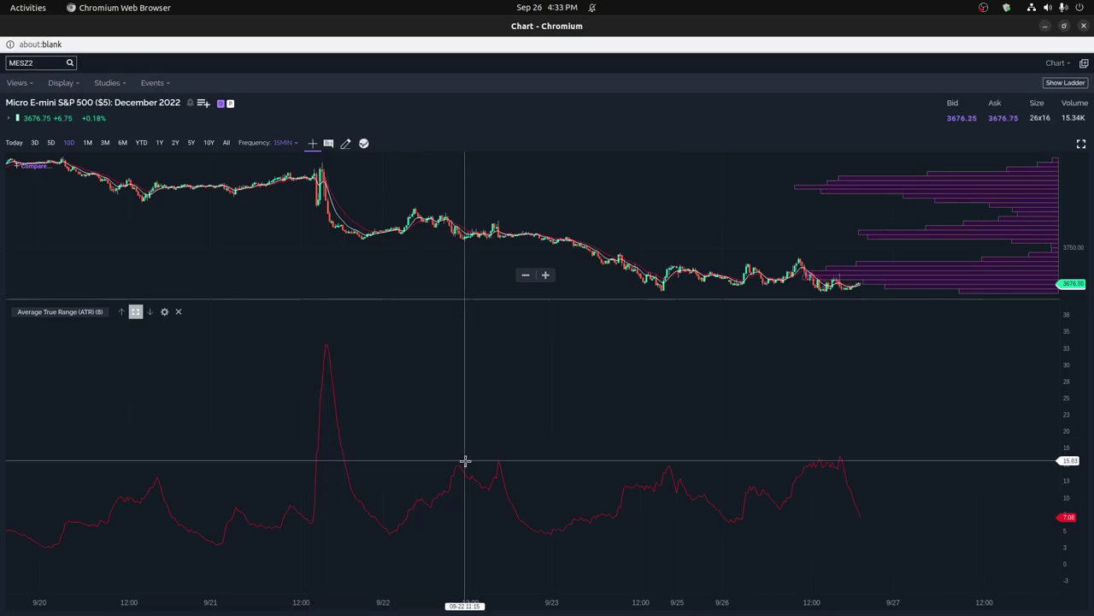
scroll(533, 459, up, 3)
scroll(465, 461, up, 2)
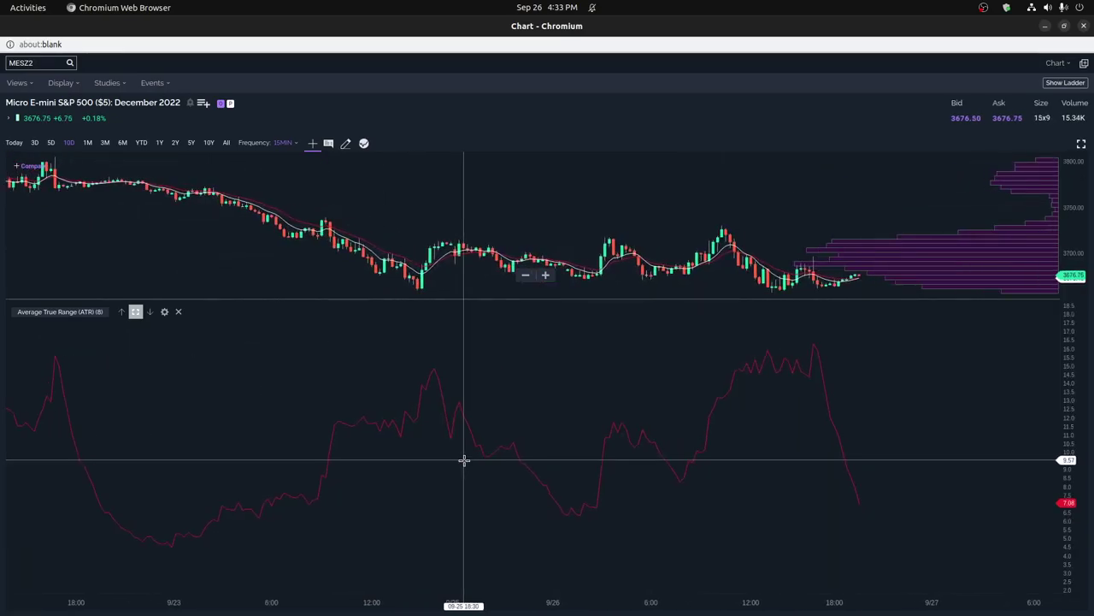
scroll(464, 460, down, 2)
scroll(465, 460, up, 1)
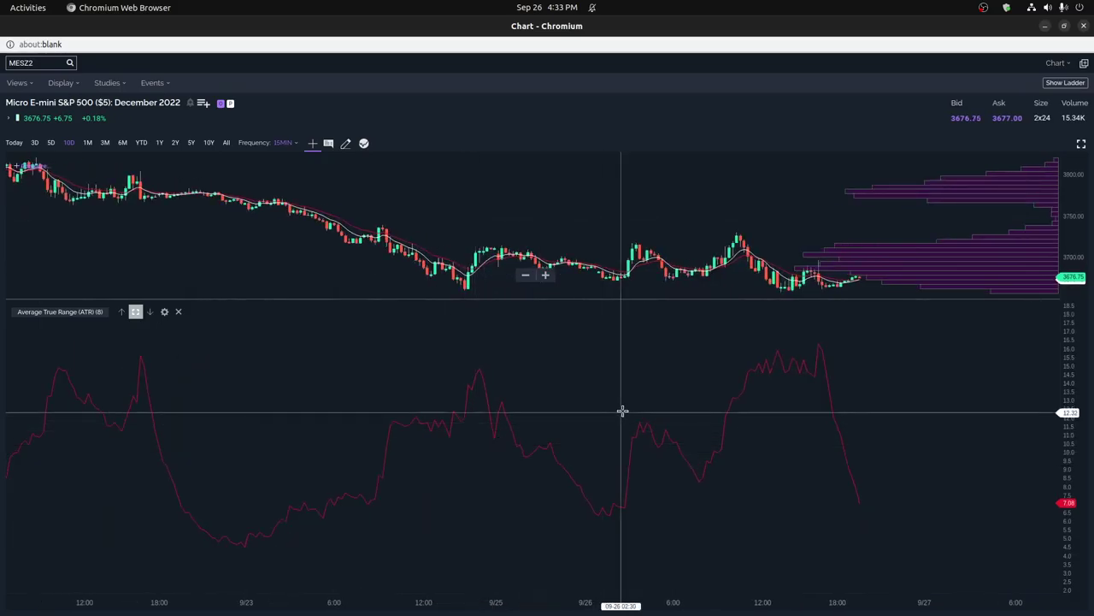
drag(623, 479, 641, 411)
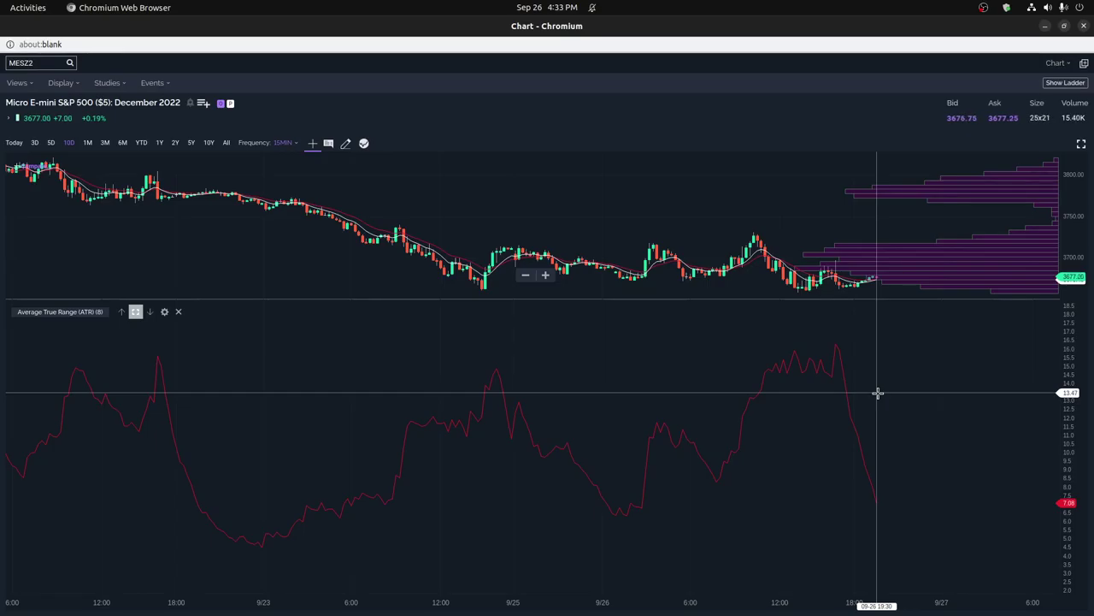
mouse_move(4, 547)
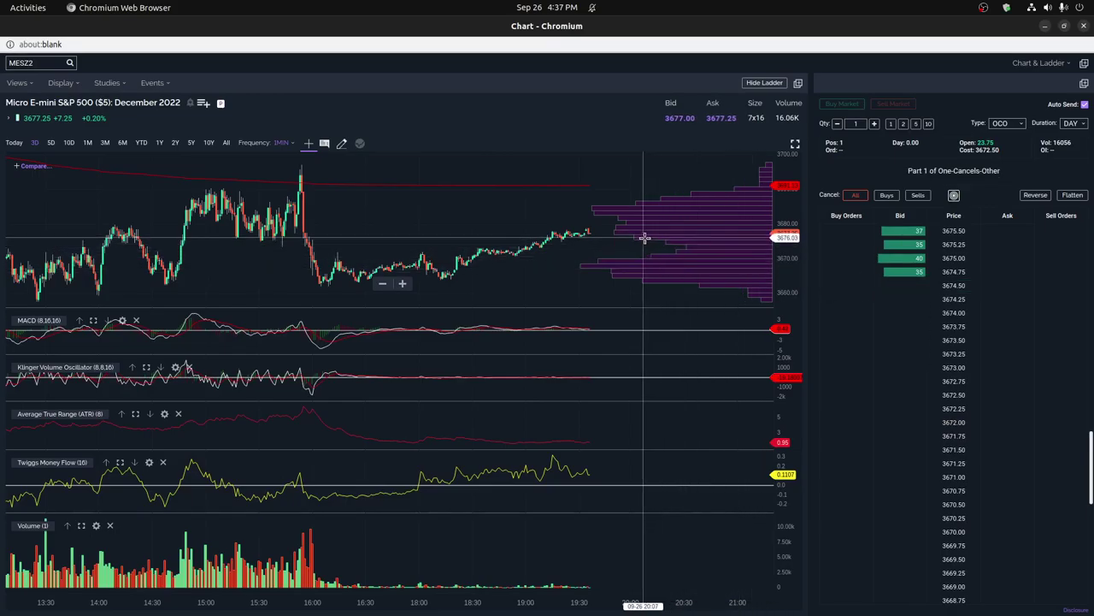
Place a one-cancels-other order to sell 1 MESZ2 contract, with a stop at 3674.50 and the second leg at 3687.00
click(1019, 290)
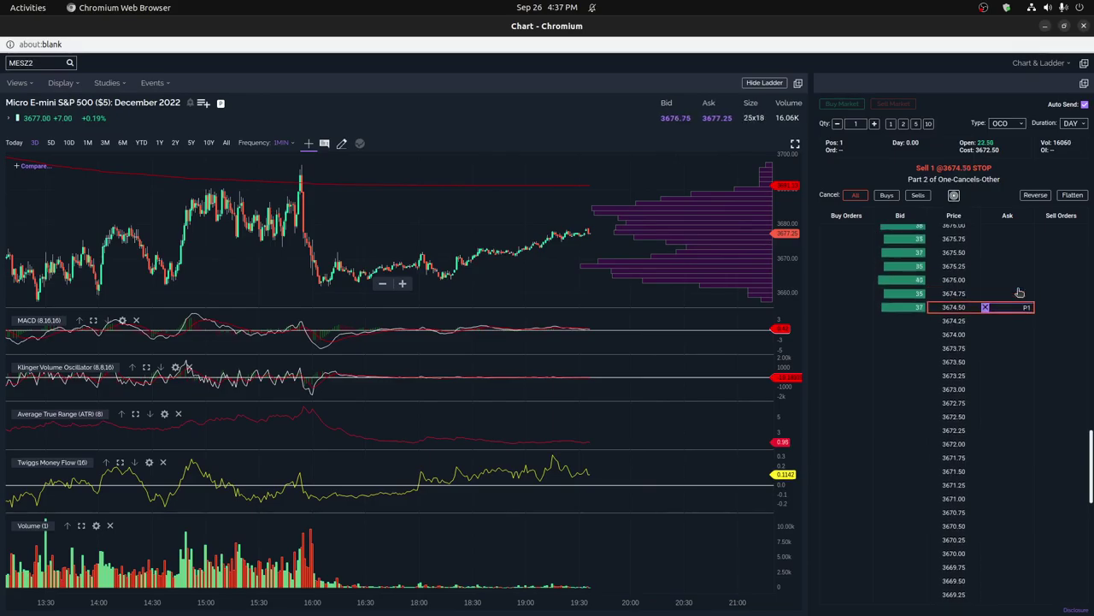
scroll(616, 218, down, 2)
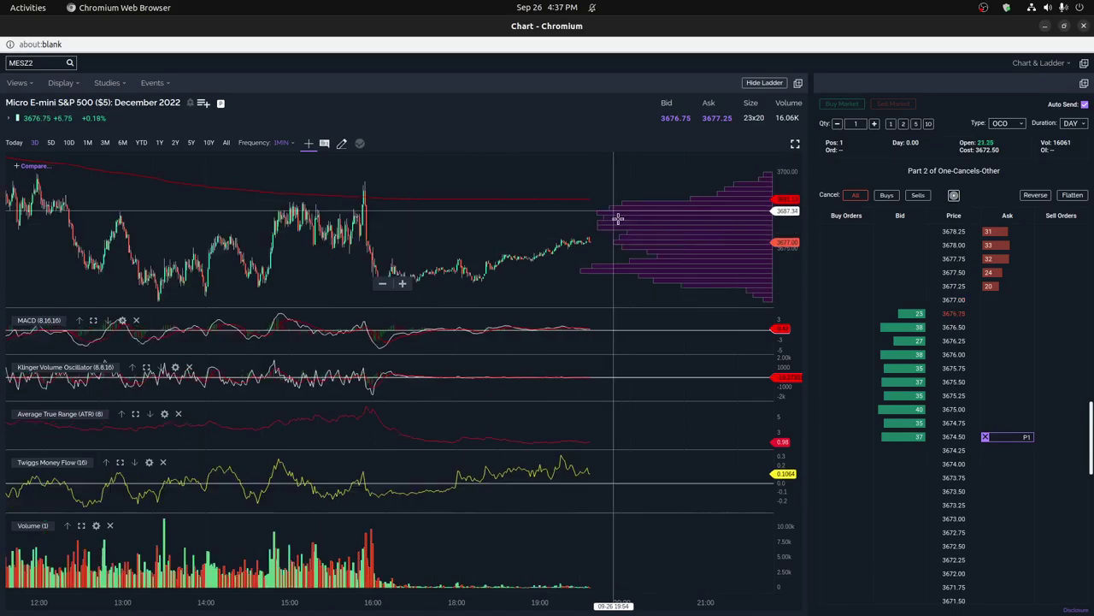
scroll(618, 218, down, 3)
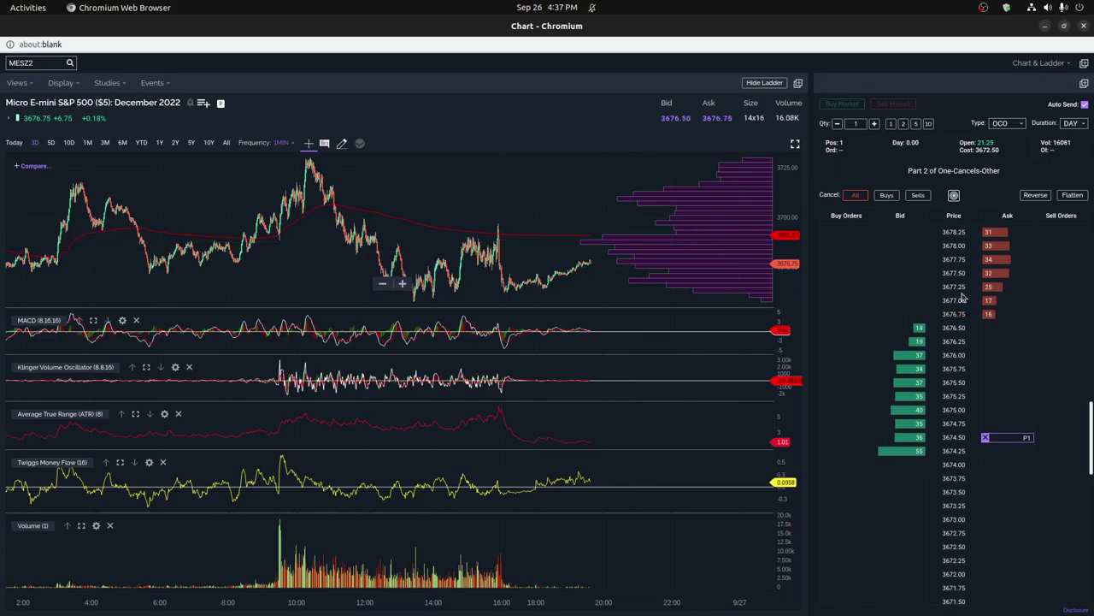
scroll(961, 292, up, 3)
scroll(978, 302, up, 2)
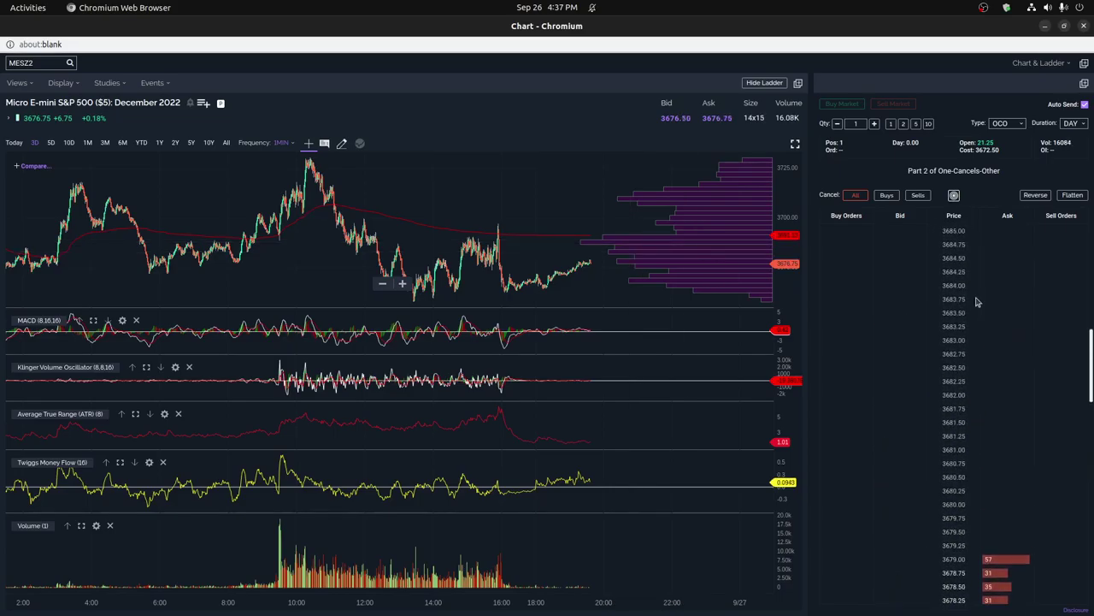
scroll(979, 295, up, 2)
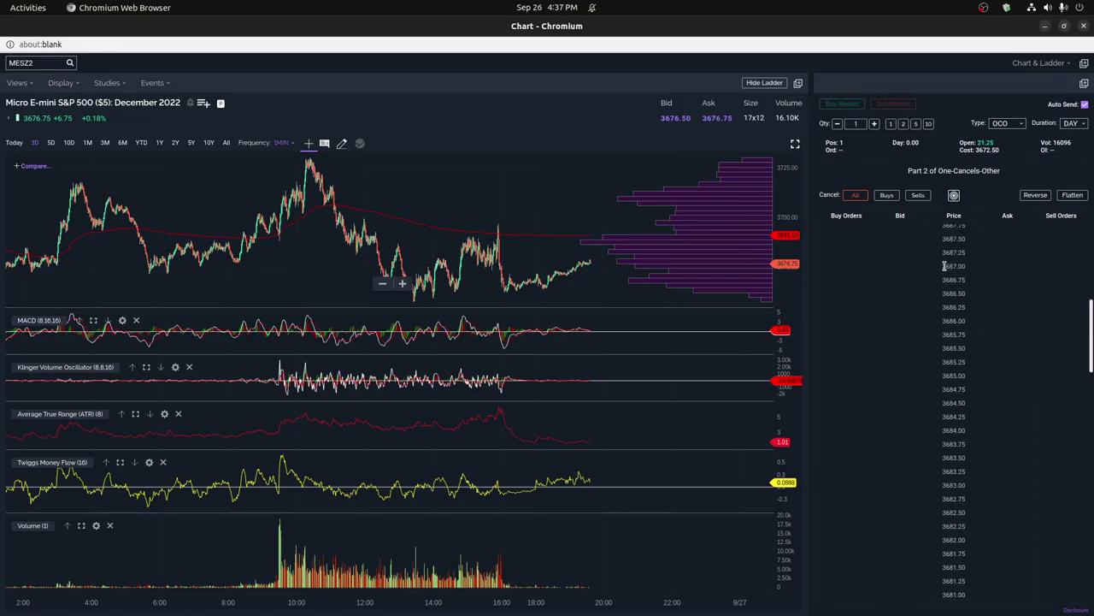
click(1025, 270)
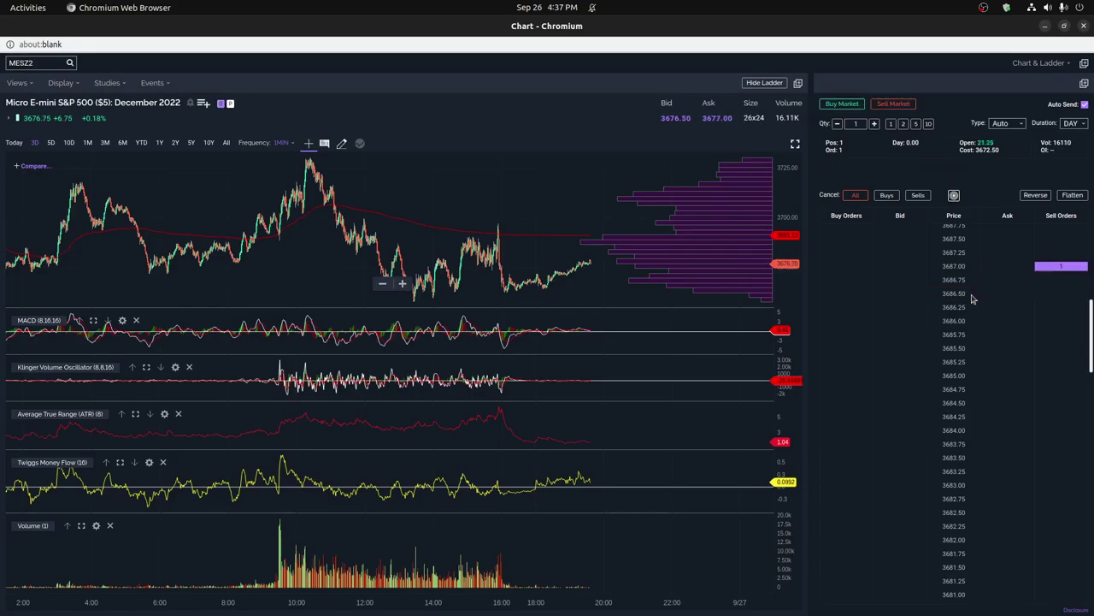
Examine the current session's one-minute price action and volume profile on the MESZ2 chart
scroll(589, 276, up, 3)
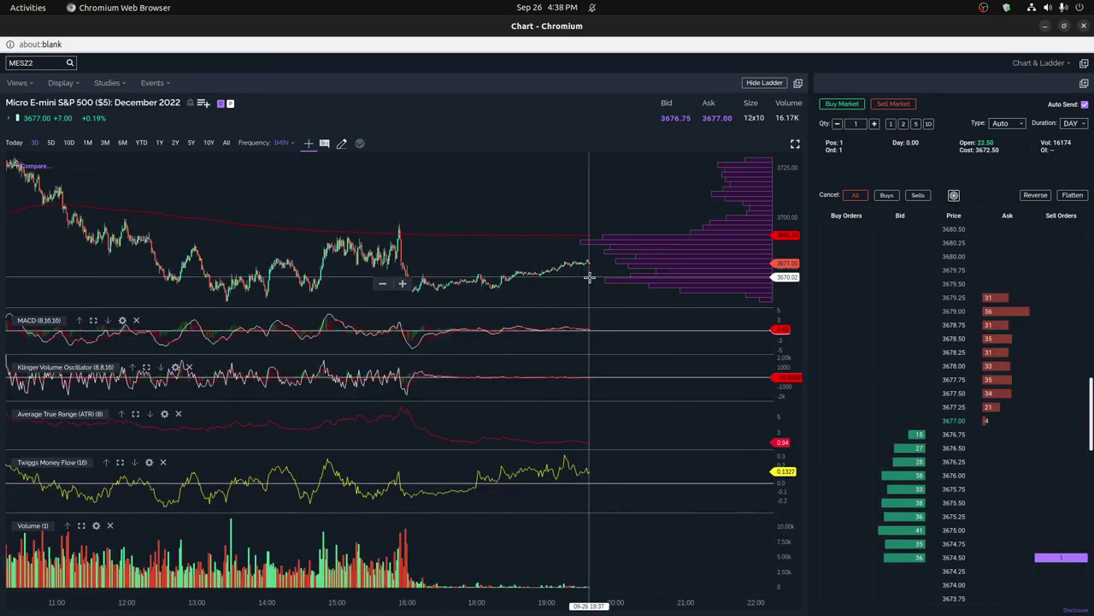
scroll(589, 276, up, 3)
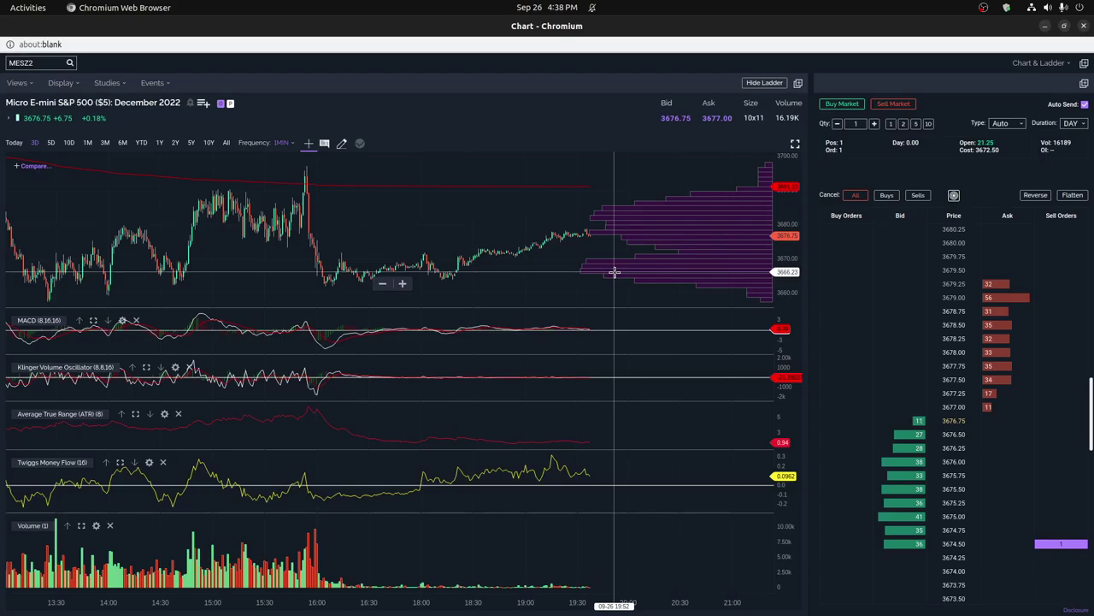
scroll(582, 270, down, 3)
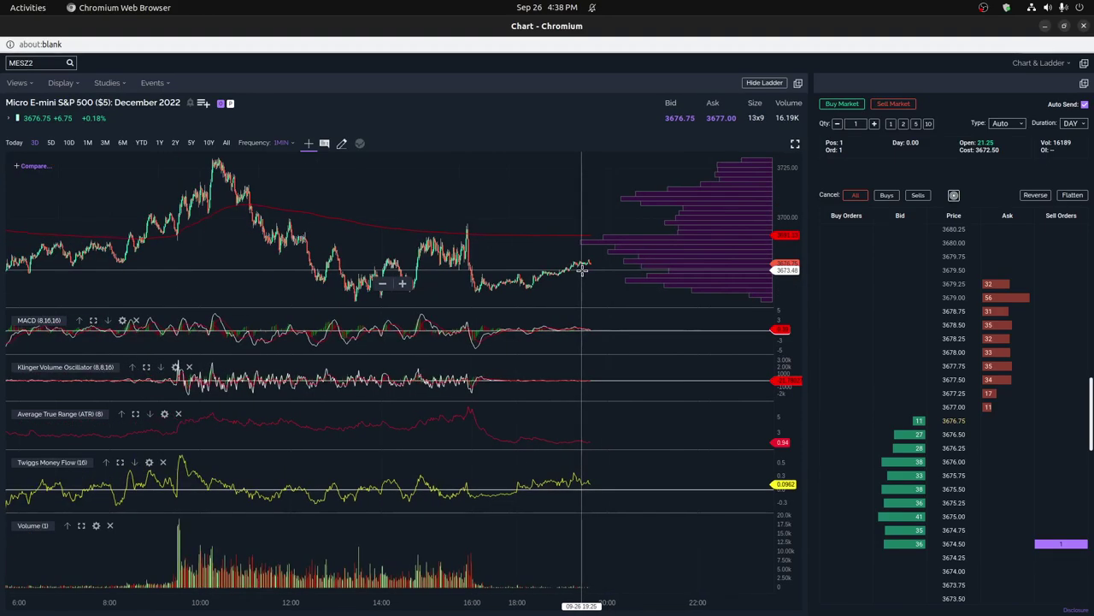
scroll(581, 270, down, 1)
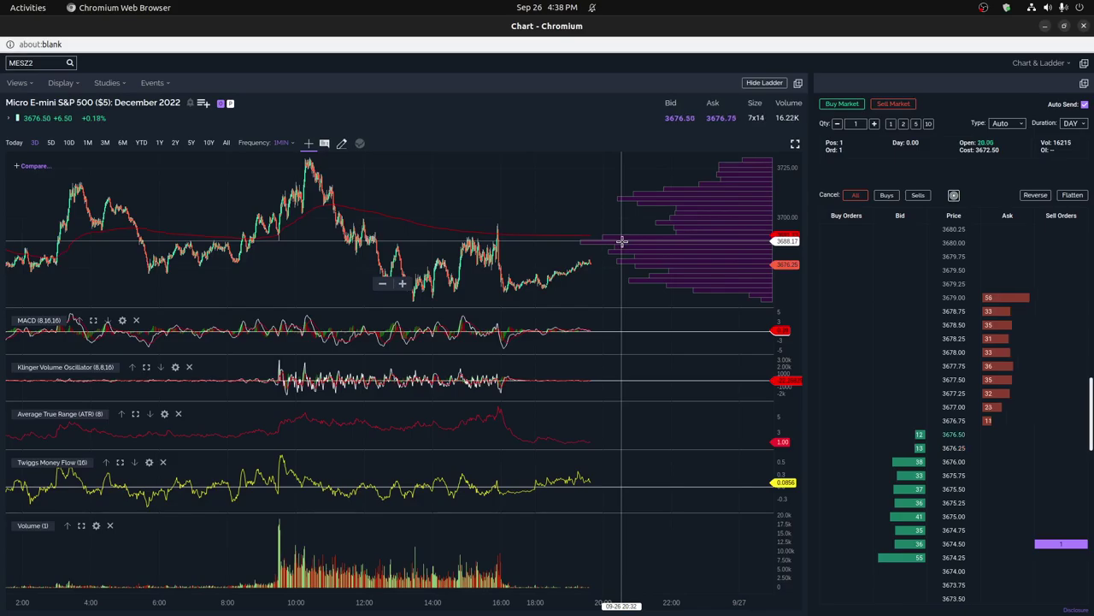
Inspect the Twiggs Money Flow study enlarged, restore the study panes, and enlarge the MACD study
double_click(511, 496)
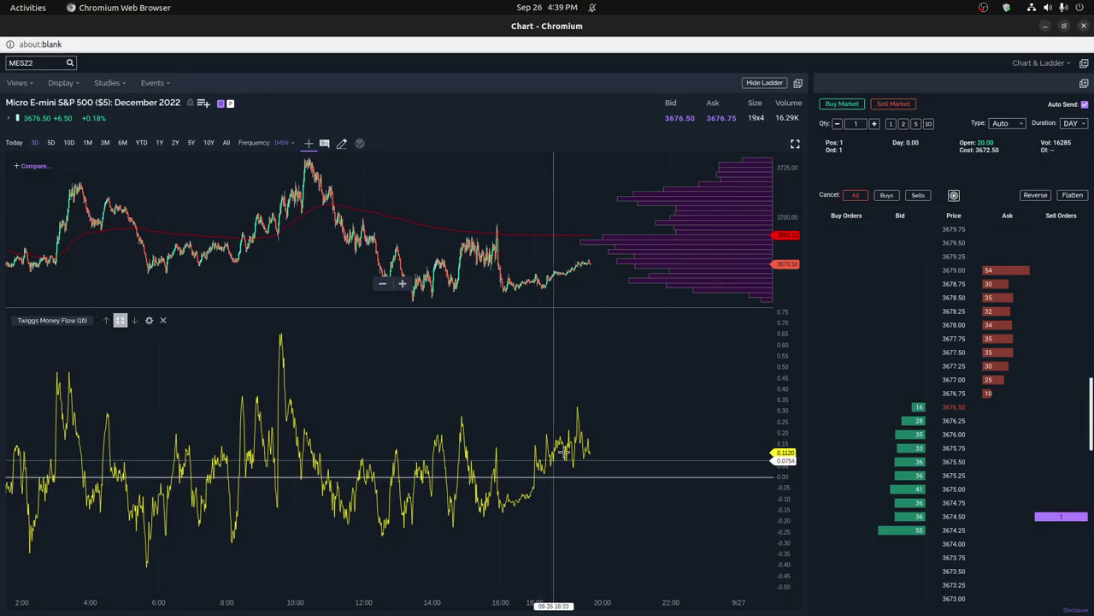
click(120, 319)
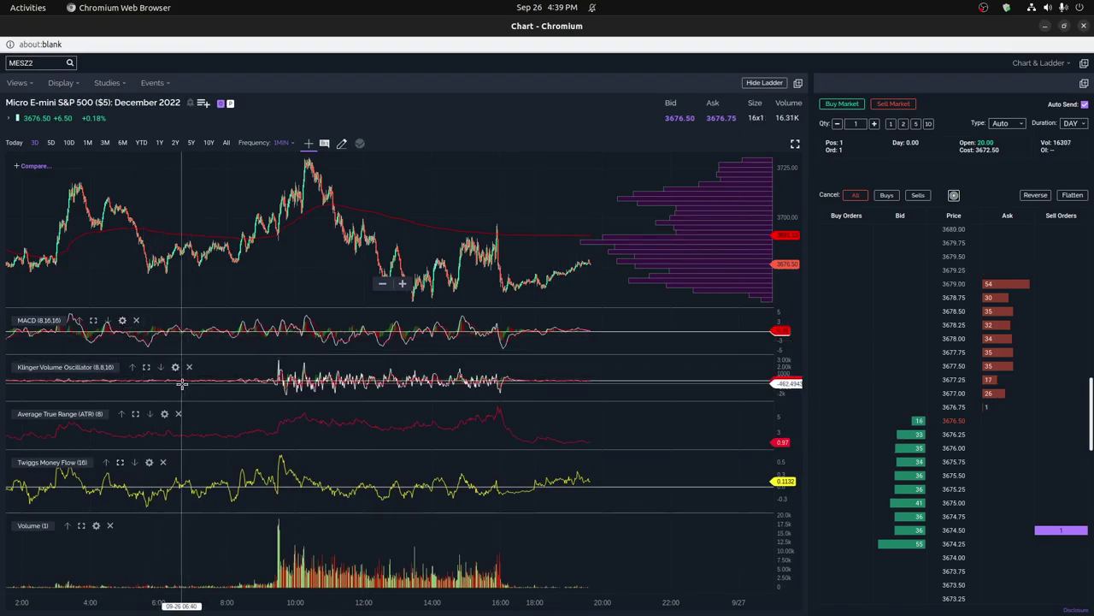
click(94, 320)
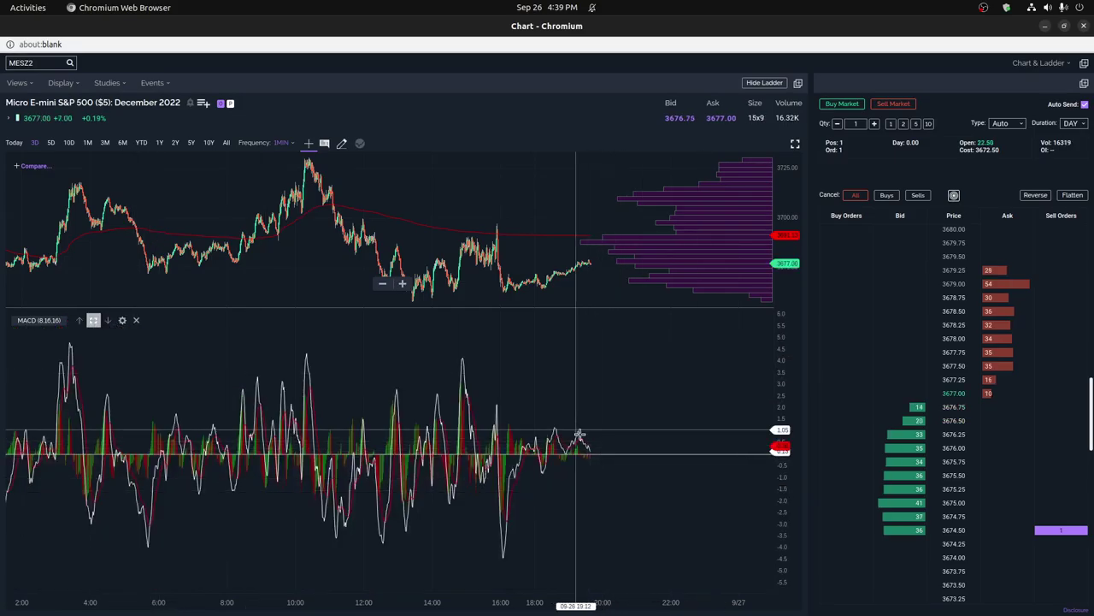